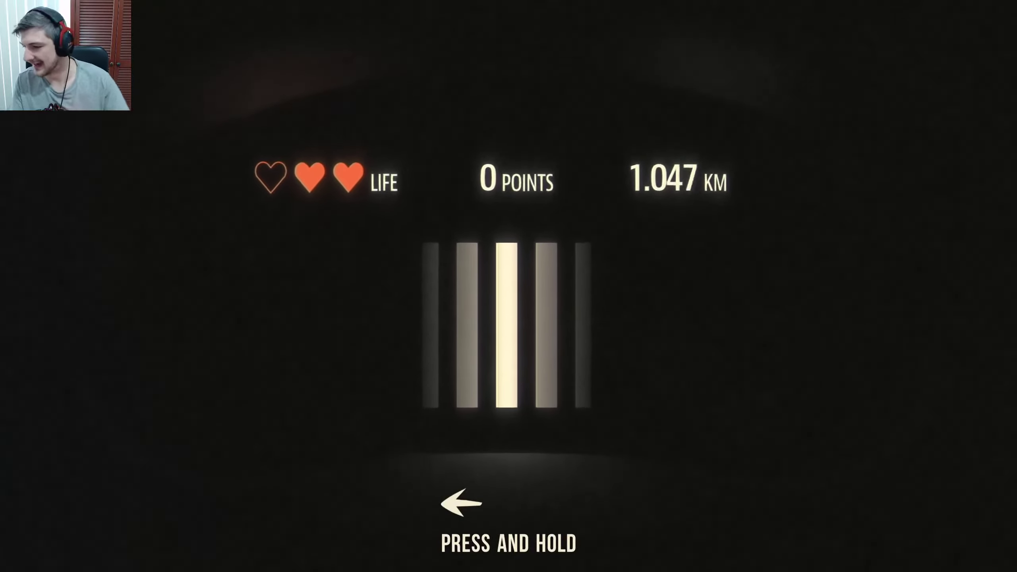
pyautogui.press('Left')
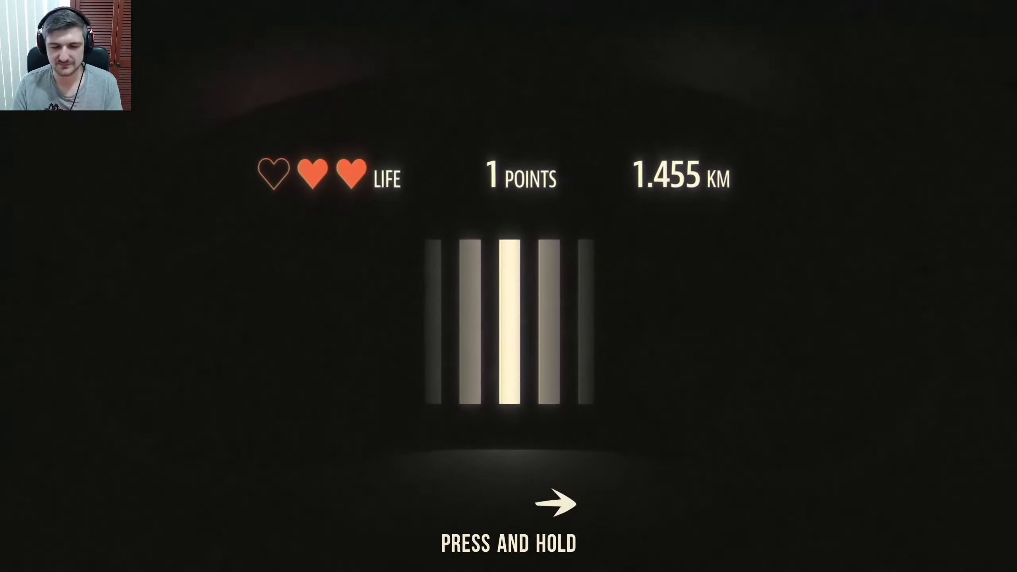
# Step: Swerve into the adjacent lane for a point, then restart the drive on Normal difficulty
pyautogui.press('Right')
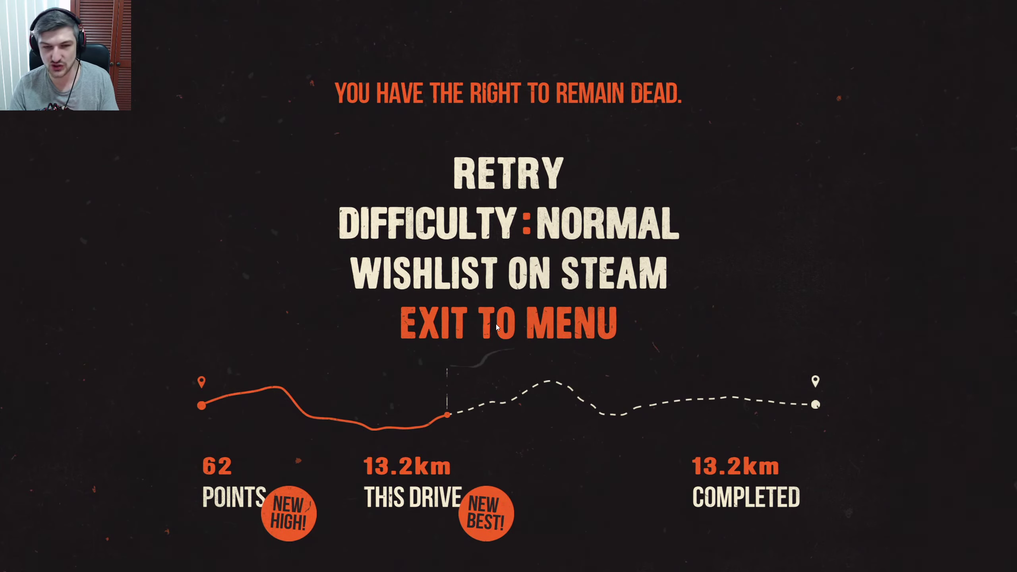
pyautogui.click(436, 222)
# Step: Toggle the Normal/Hard difficulty setting, then steer right to ram a police car
pyautogui.click(558, 226)
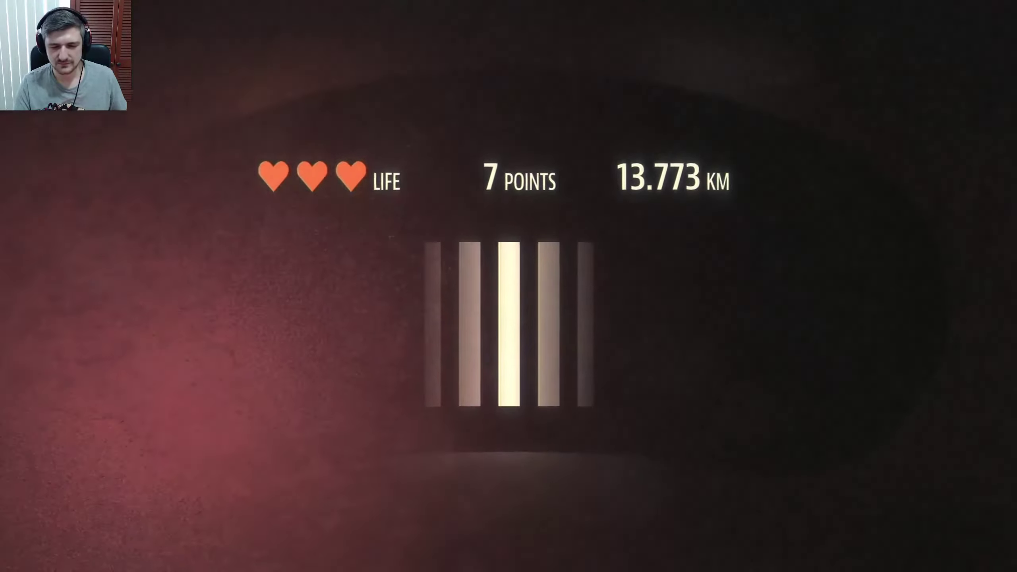
pyautogui.press('Right')
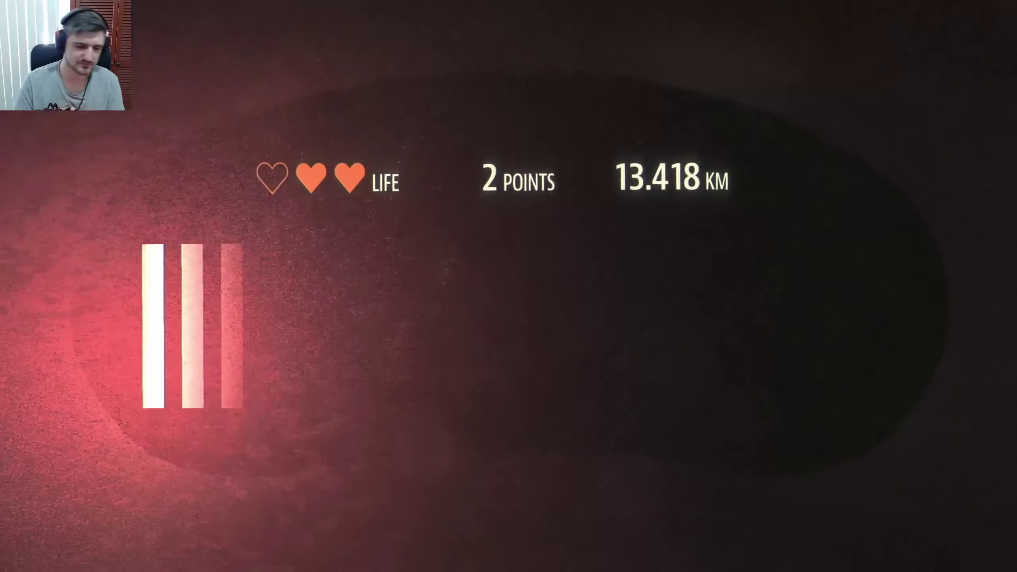
pyautogui.press('Right')
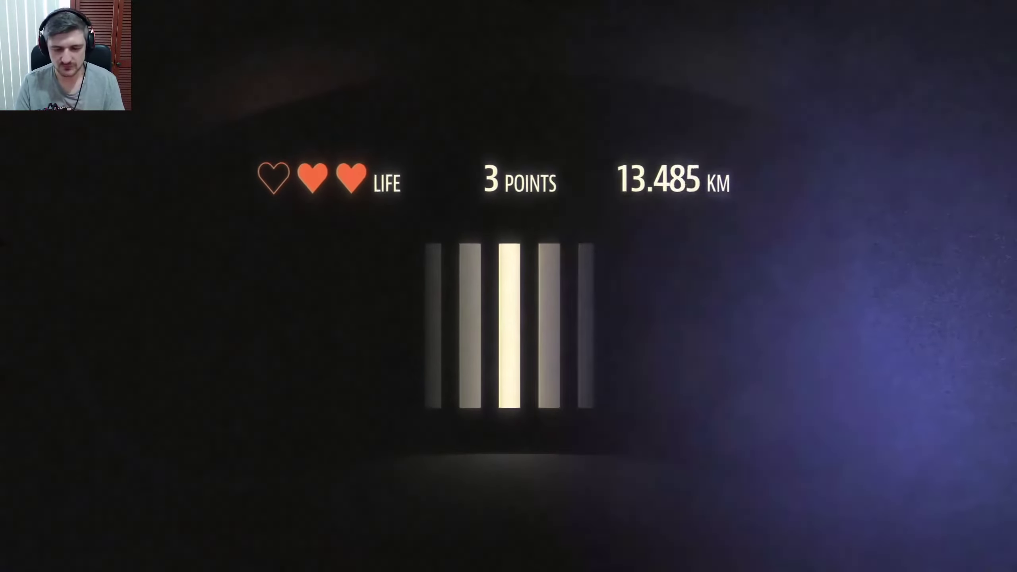
pyautogui.press('Right')
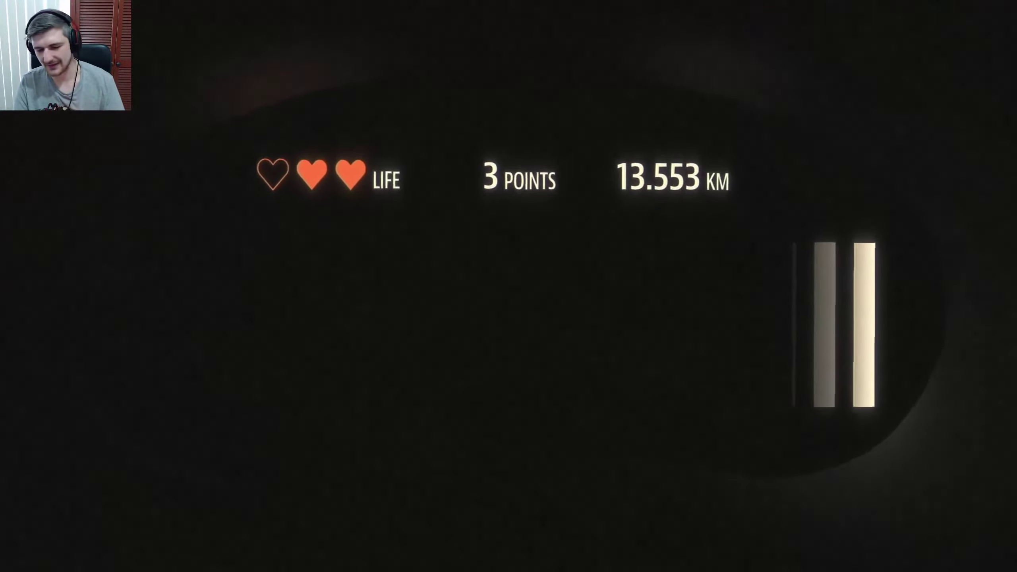
pyautogui.press('Left')
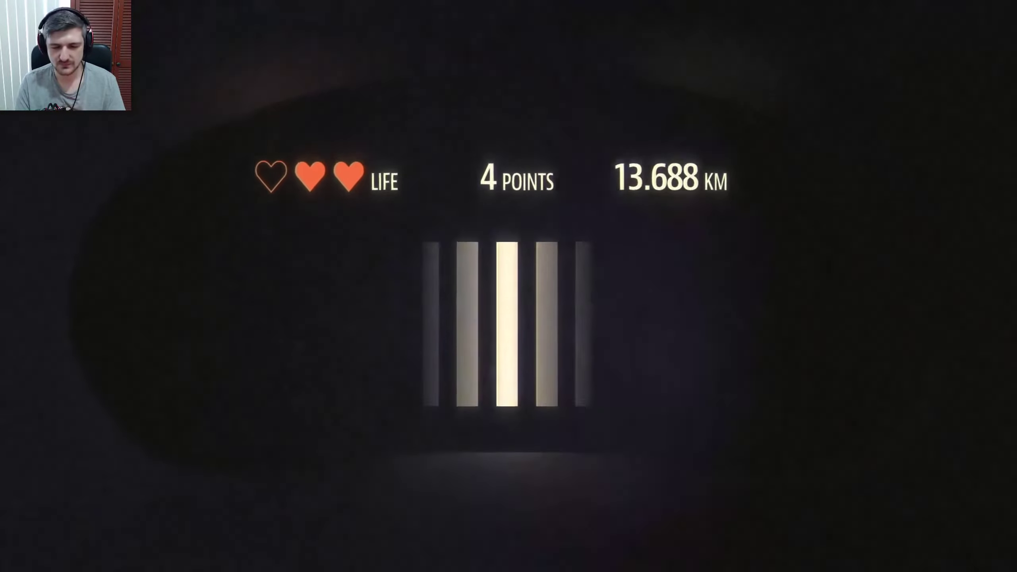
pyautogui.press('Right')
pyautogui.press('Left')
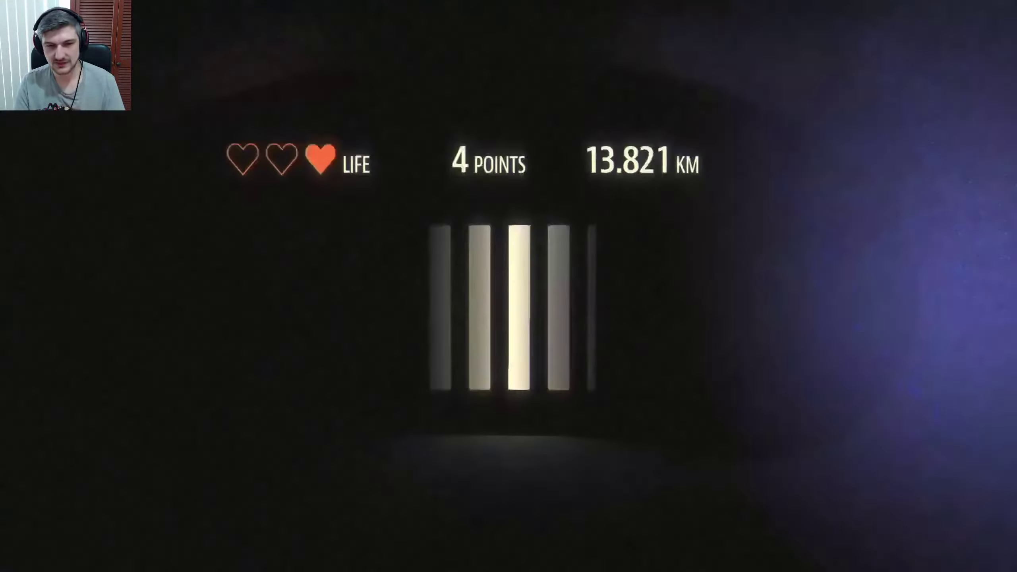